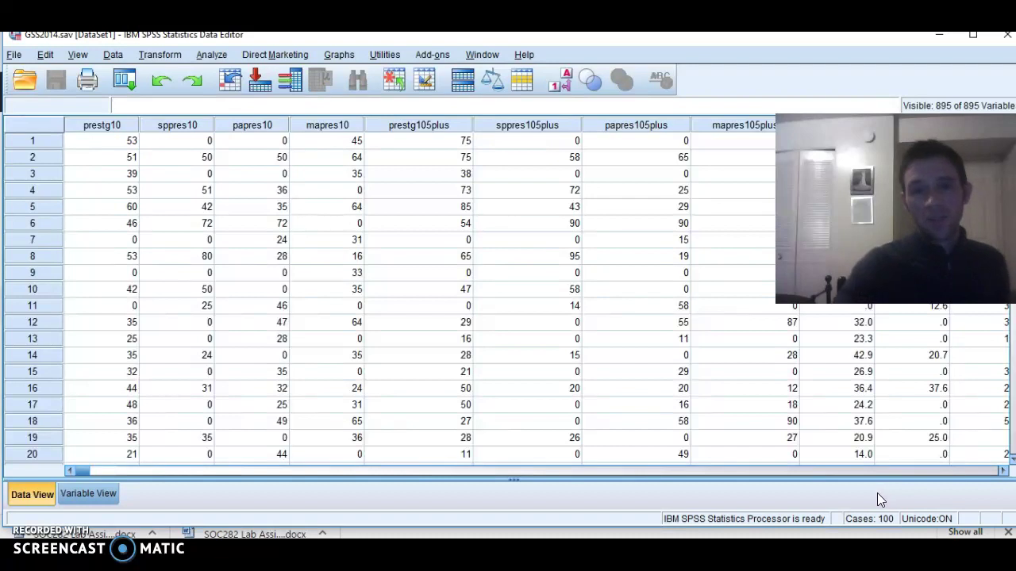
Open the Analyze menu and head for Descriptive Statistics > Crosstabs
{"action": "left_click", "coordinate": [211, 56]}
{"action": "mouse_move", "coordinate": [252, 95]}
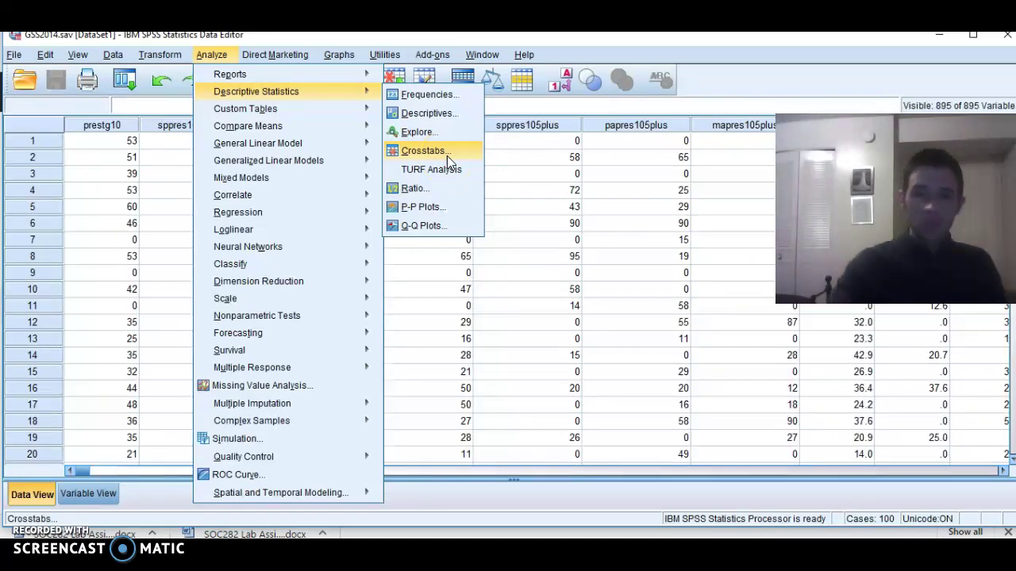
{"action": "left_click", "coordinate": [438, 152]}
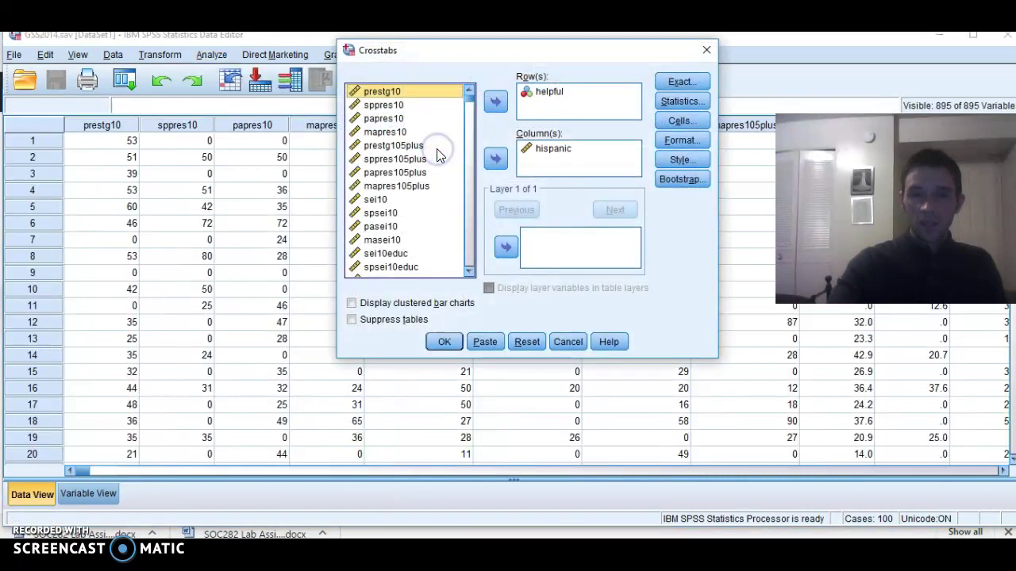
{"action": "left_click", "coordinate": [549, 92]}
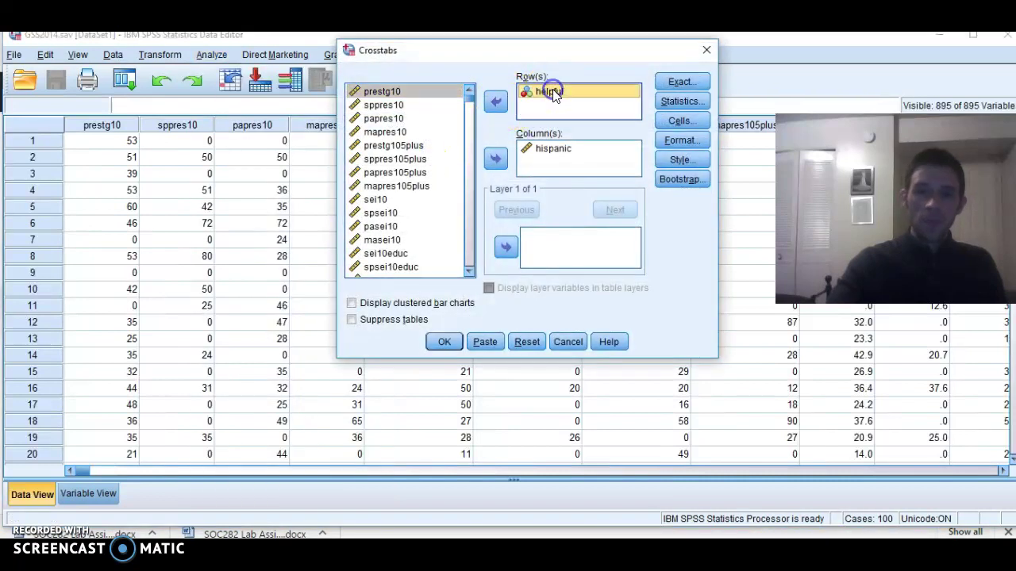
{"action": "left_click", "coordinate": [556, 151]}
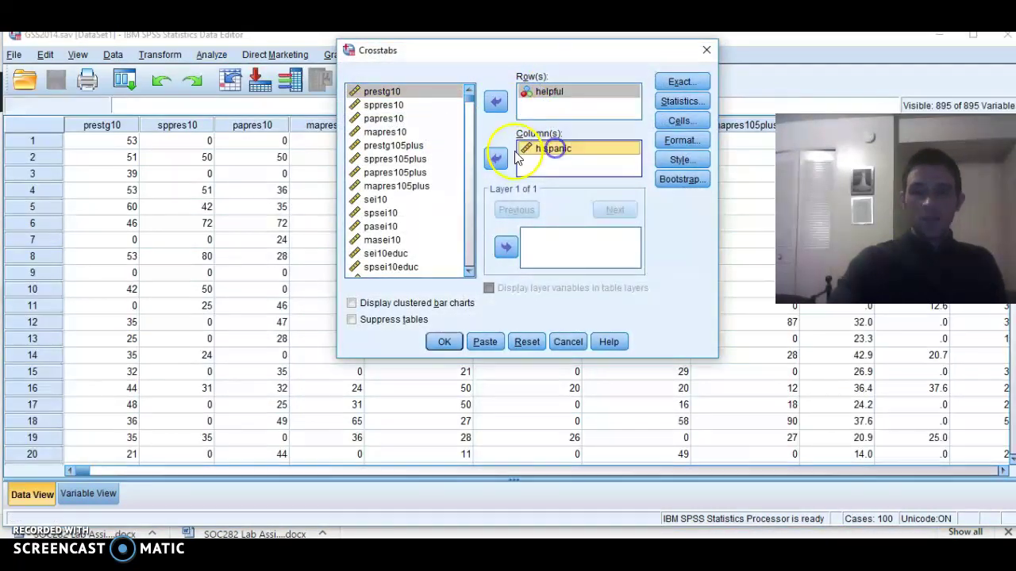
{"action": "left_click", "coordinate": [550, 92]}
{"action": "left_click", "coordinate": [558, 151]}
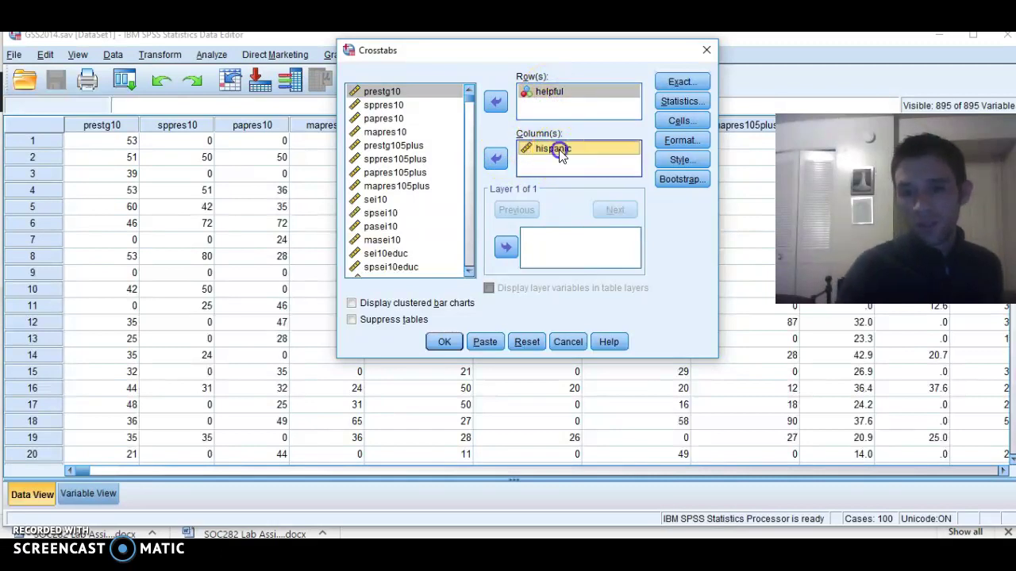
{"action": "left_click", "coordinate": [562, 153]}
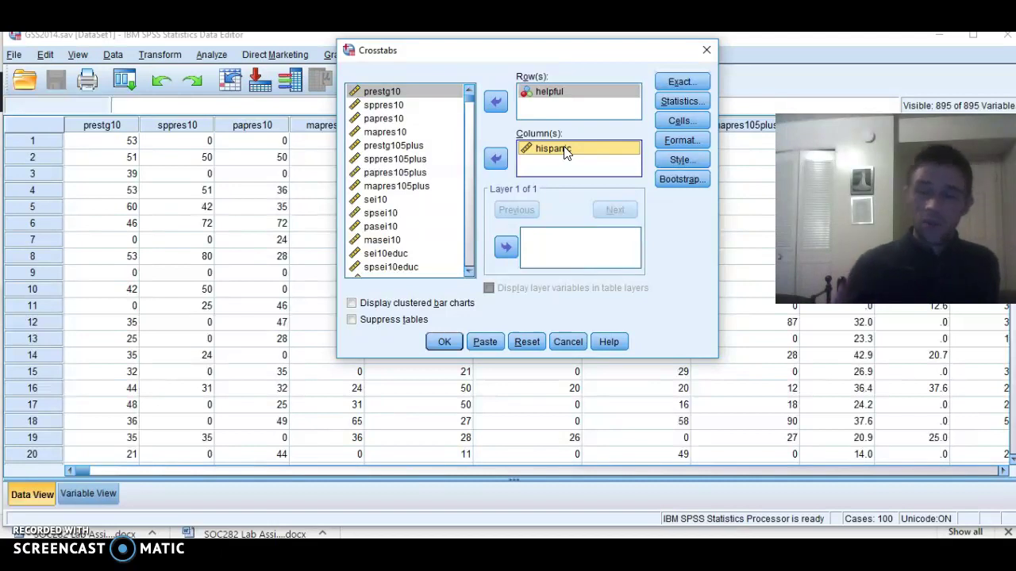
Return hispanic to the variable list, re-add it as the sole Column(s) variable, and select helpful in Row(s)
{"action": "left_click", "coordinate": [495, 159]}
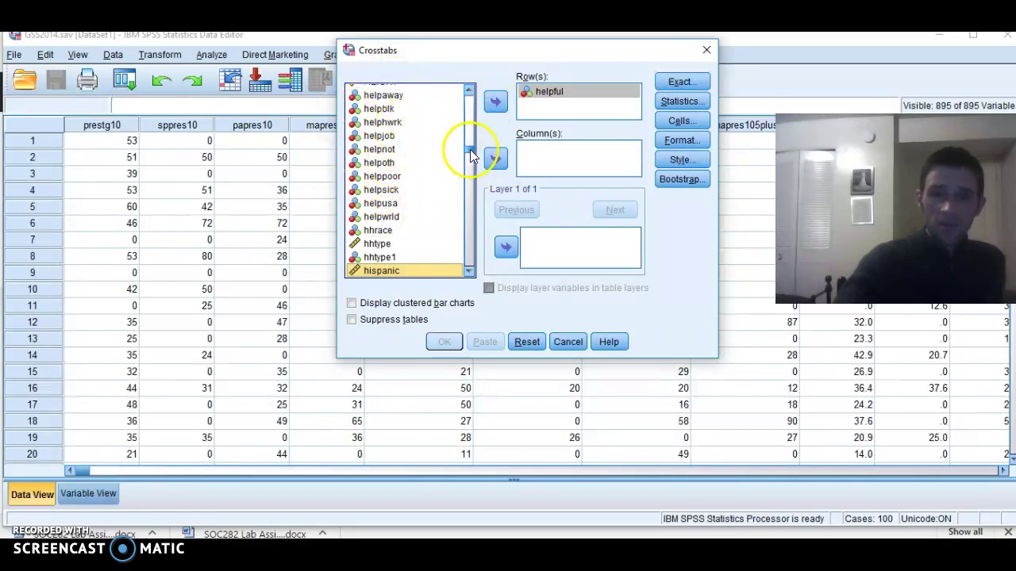
{"action": "left_click_drag", "start_coordinate": [470, 149], "coordinate": [471, 155]}
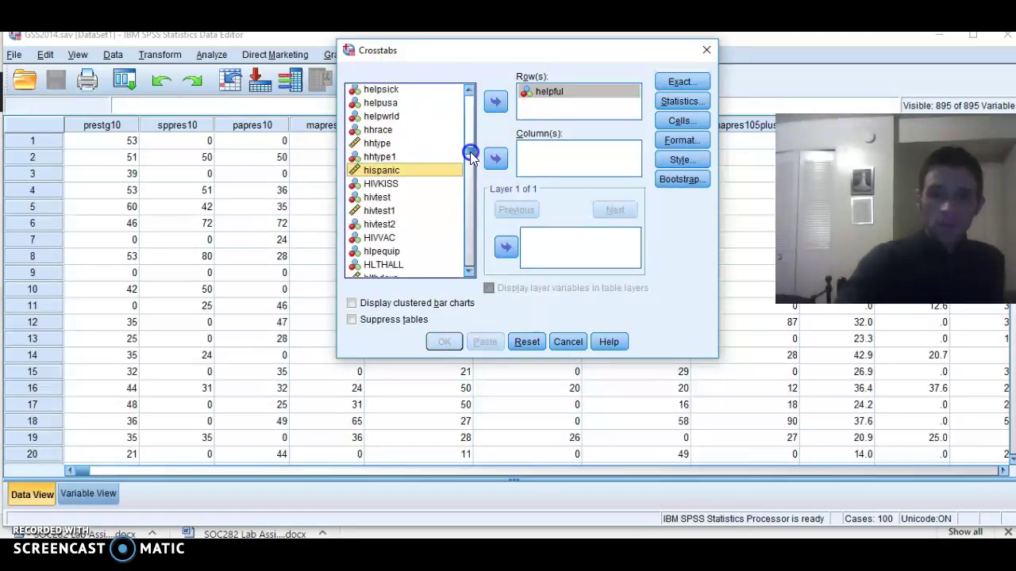
{"action": "left_click", "coordinate": [413, 198]}
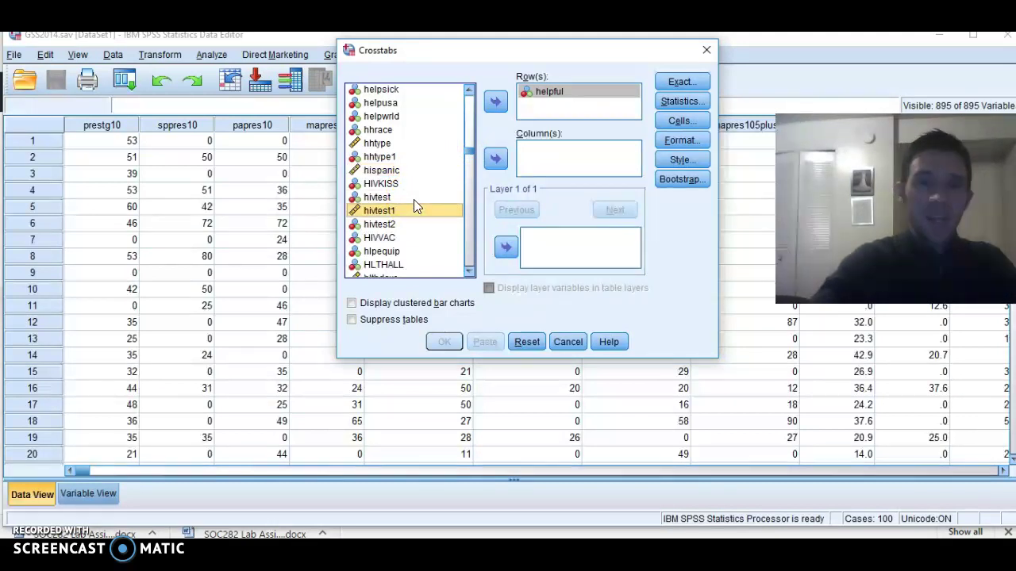
{"action": "key", "text": "Up"}
{"action": "key", "text": "Up"}
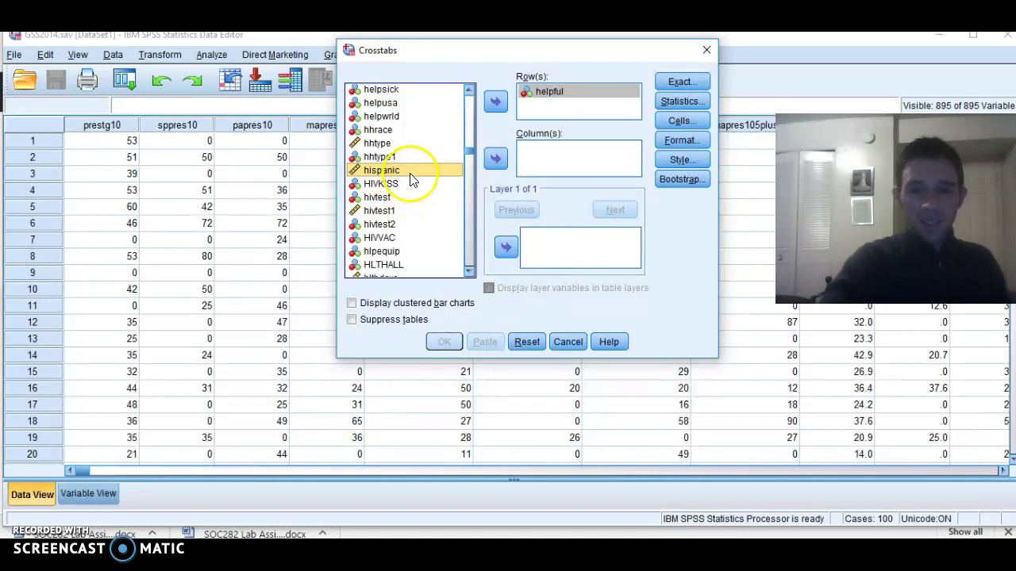
{"action": "left_click", "coordinate": [501, 156]}
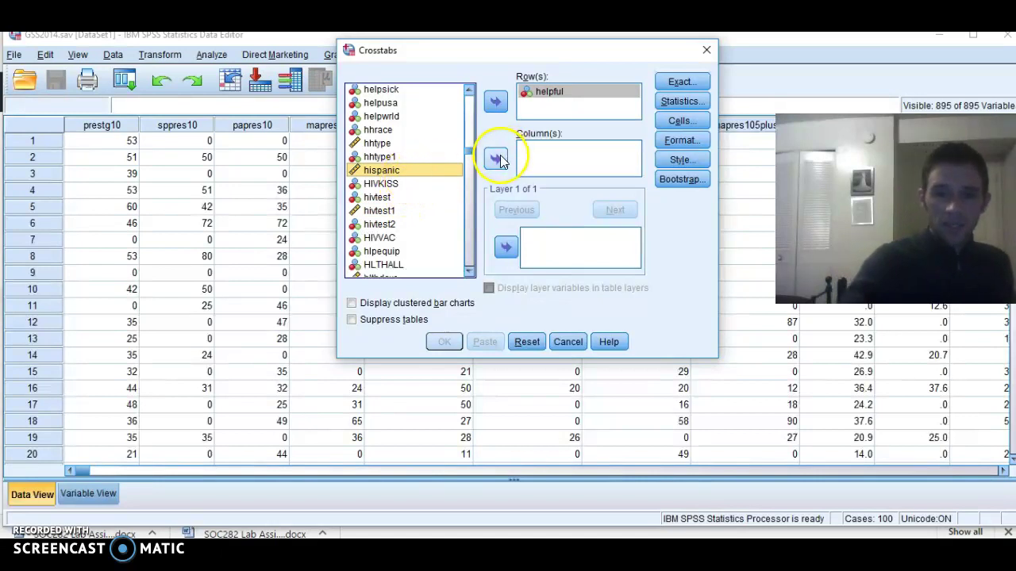
{"action": "left_click", "coordinate": [500, 159]}
{"action": "left_click", "coordinate": [562, 92]}
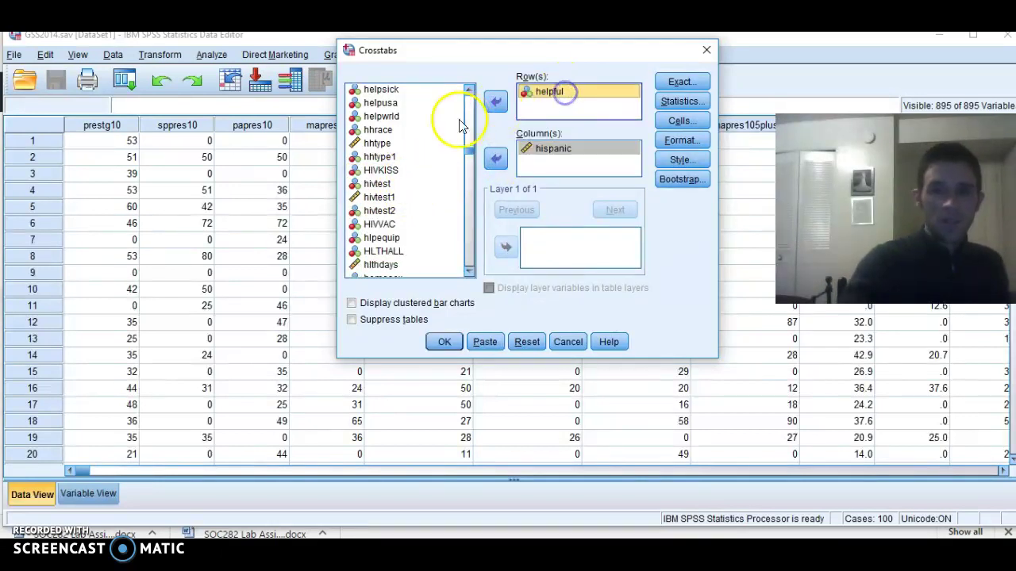
Take helpful out of Row(s), find it again by typing helpf, and add it back as the row variable
{"action": "left_click", "coordinate": [495, 102]}
{"action": "left_click_drag", "start_coordinate": [370, 186], "coordinate": [363, 193]}
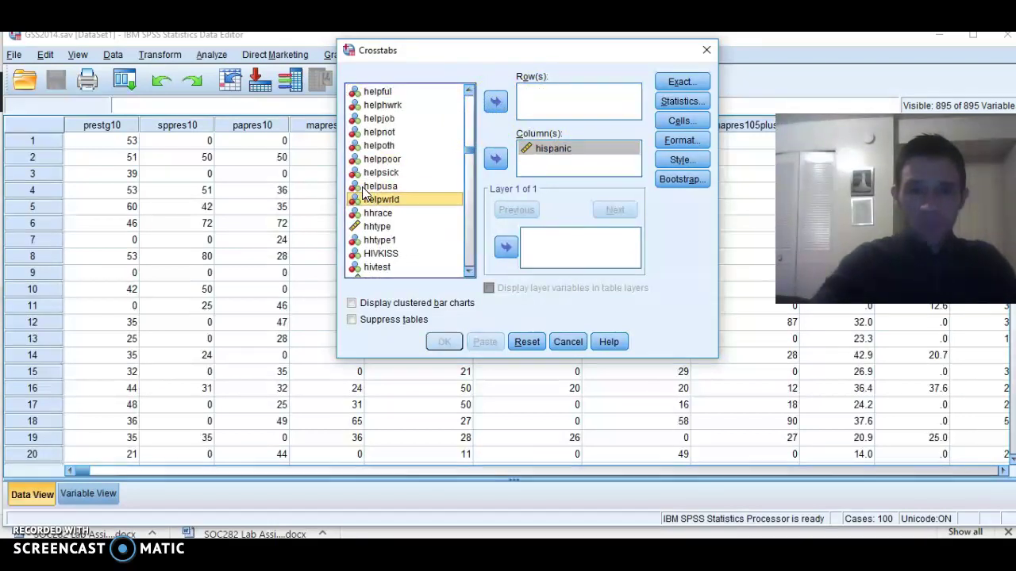
{"action": "left_click", "coordinate": [364, 189]}
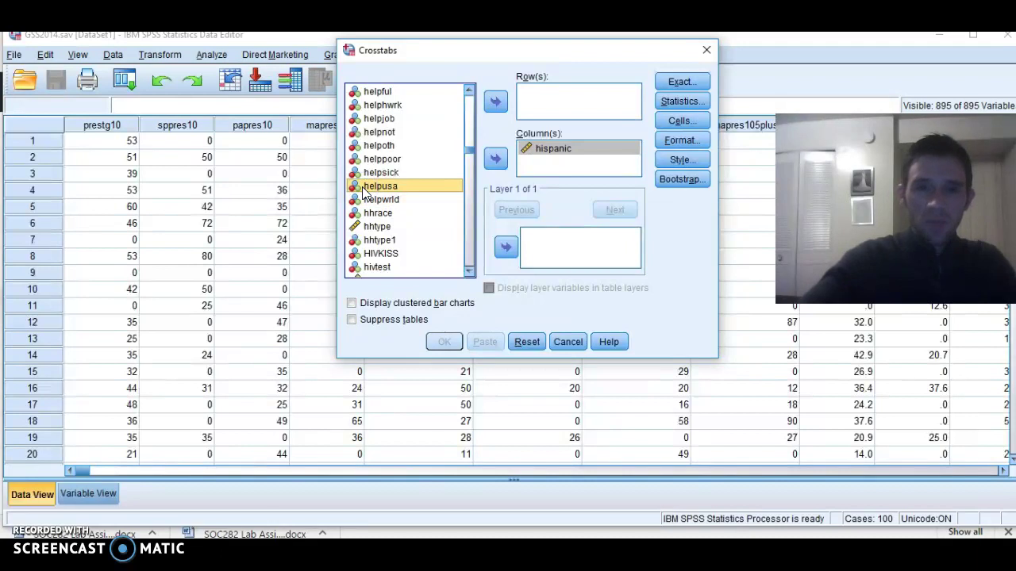
{"action": "left_click", "coordinate": [364, 193]}
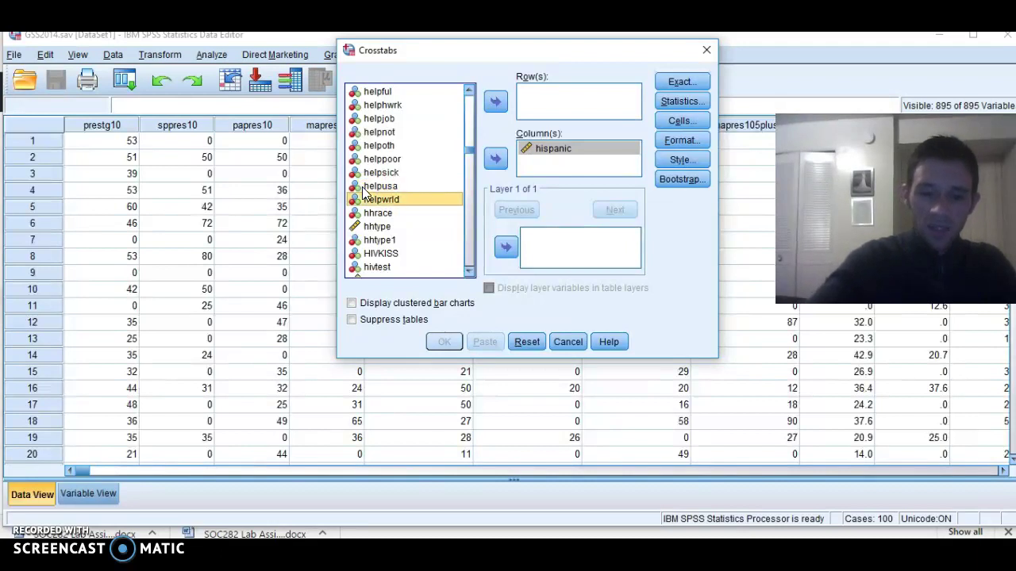
{"action": "scroll", "coordinate": [363, 193], "scroll_direction": "up", "scroll_amount": 10}
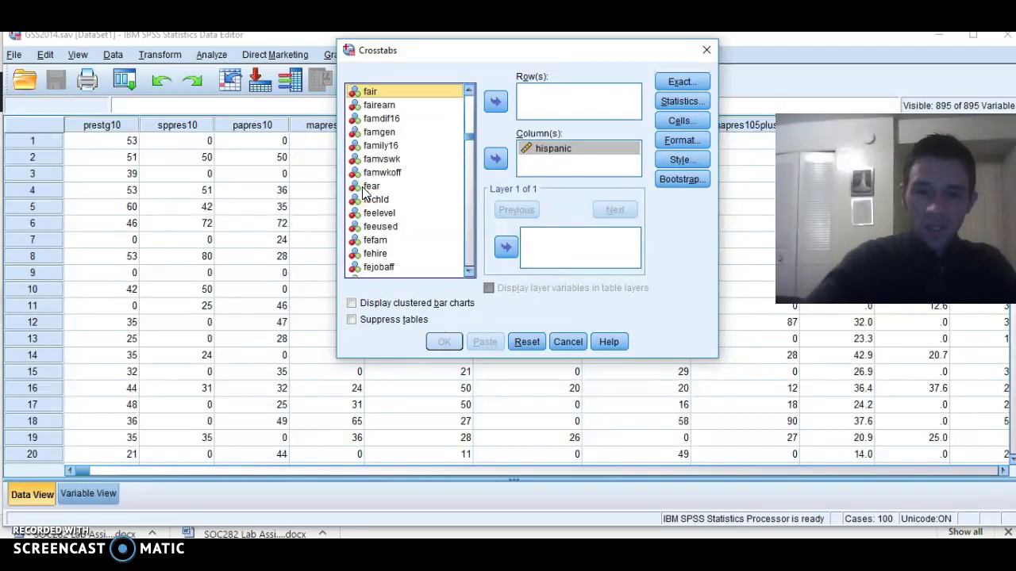
{"action": "left_click", "coordinate": [412, 258]}
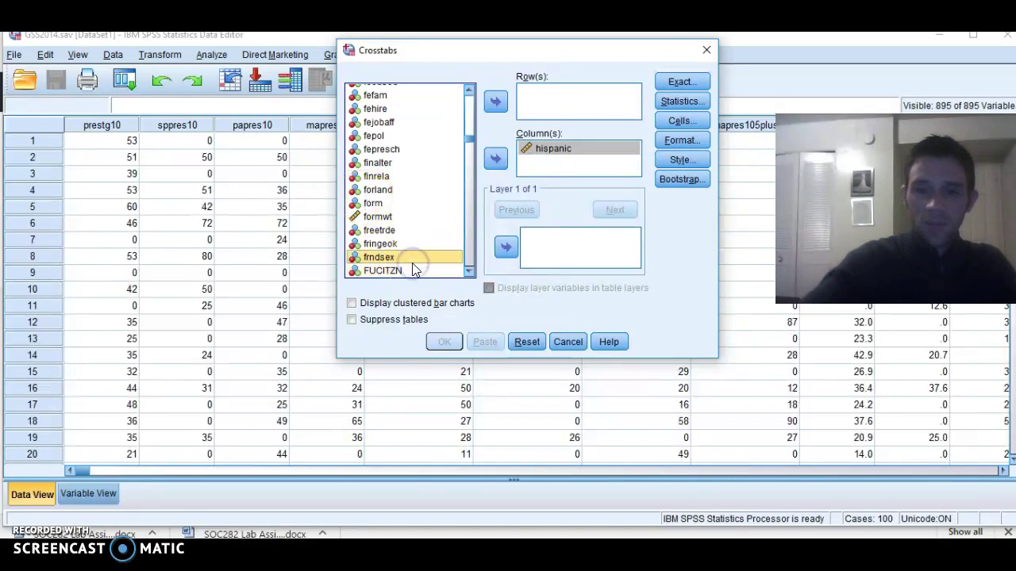
{"action": "type", "text": "helpful"}
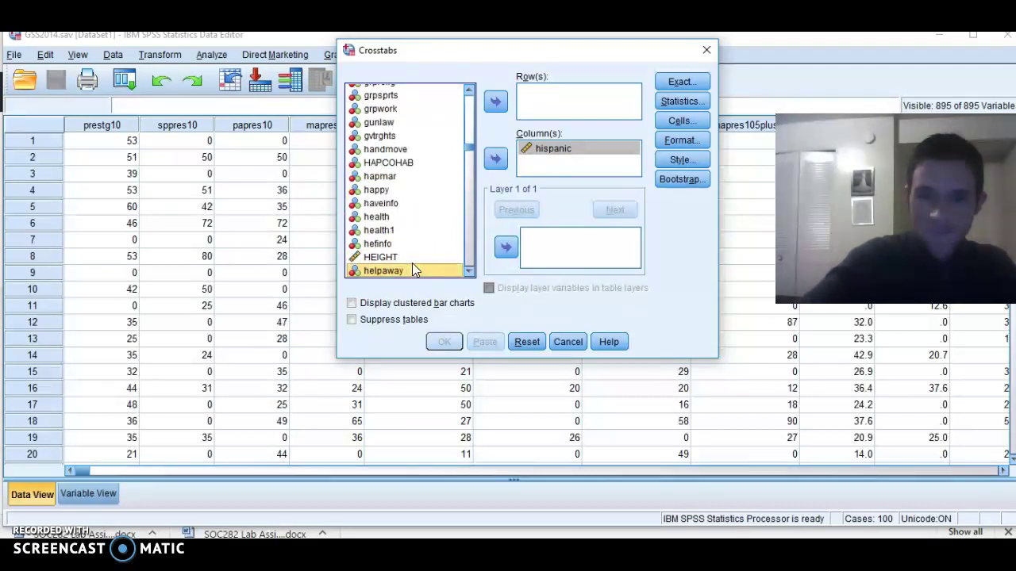
{"action": "left_click", "coordinate": [496, 103]}
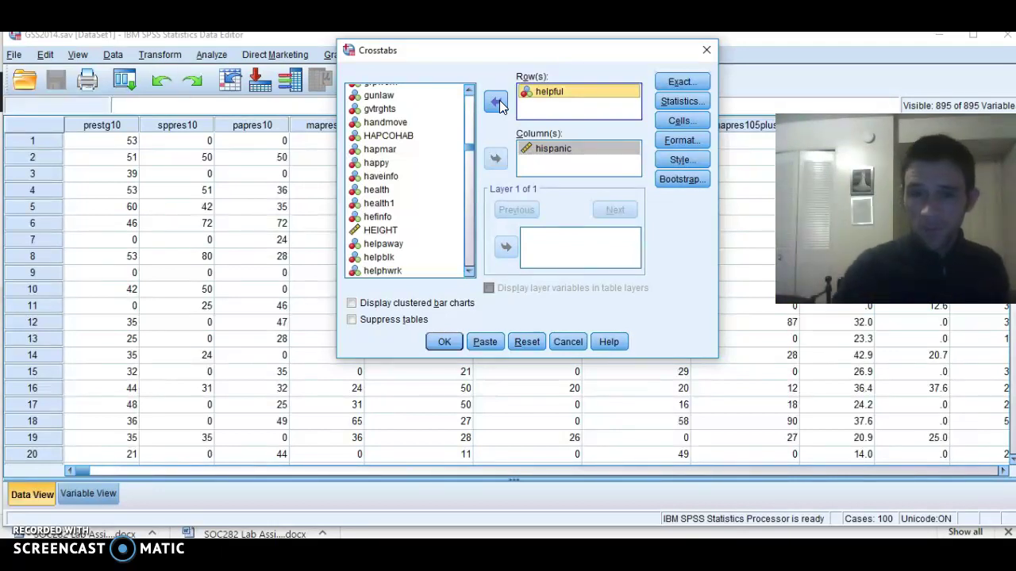
Check helpful in Row(s) and hispanic in Column(s), then run the crosstab
{"action": "left_click", "coordinate": [554, 151]}
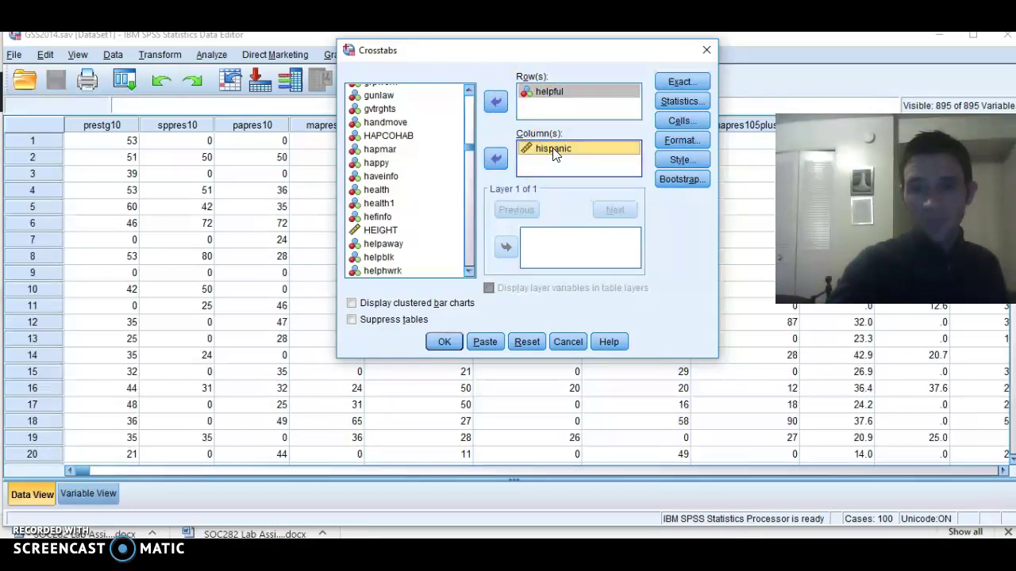
{"action": "left_click", "coordinate": [557, 140]}
{"action": "left_click", "coordinate": [557, 93]}
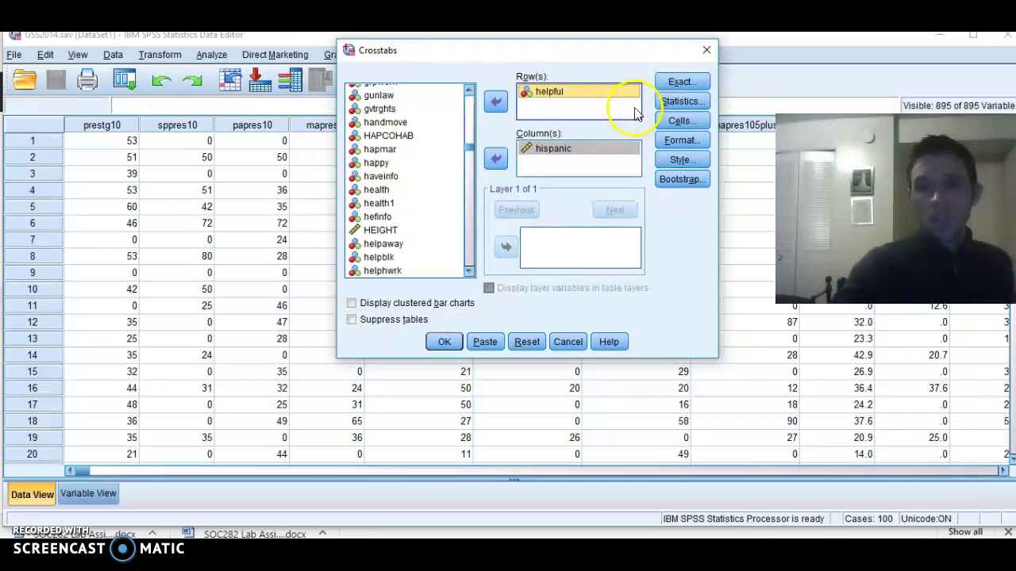
{"action": "left_click", "coordinate": [445, 342]}
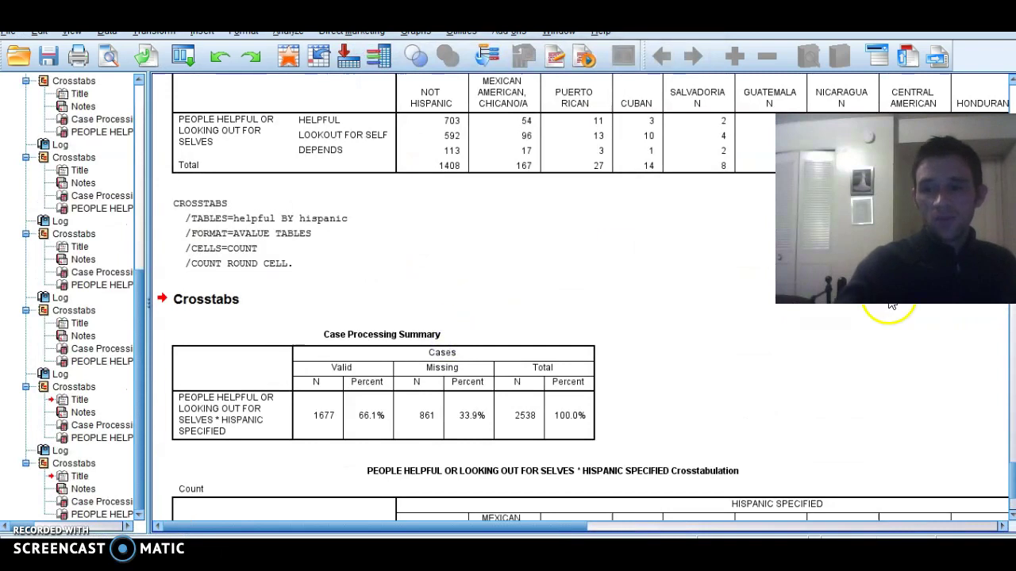
{"action": "left_click_drag", "start_coordinate": [1006, 468], "coordinate": [1010, 492]}
{"action": "left_click", "coordinate": [849, 459]}
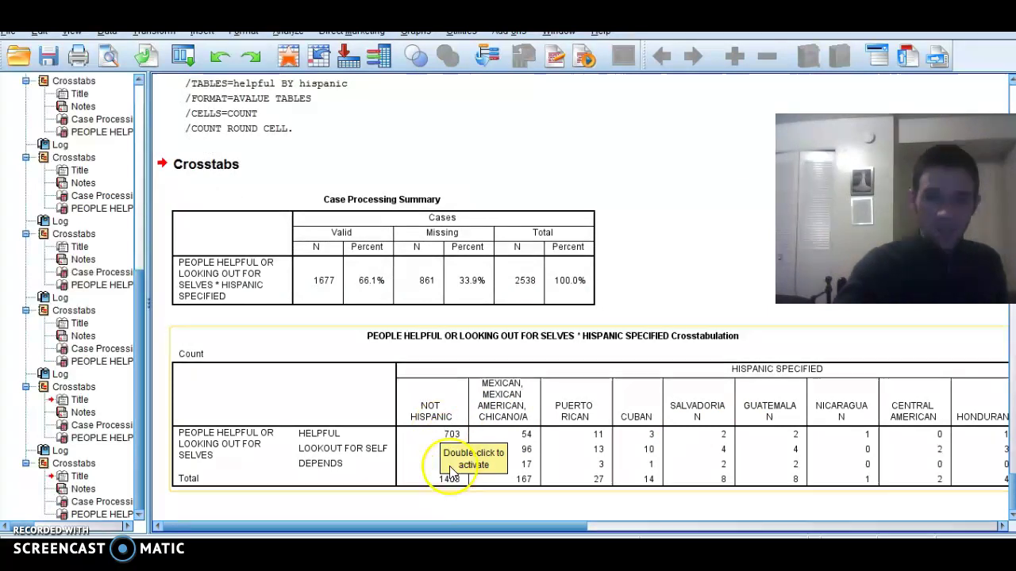
{"action": "left_click", "coordinate": [519, 449]}
{"action": "left_click", "coordinate": [457, 443]}
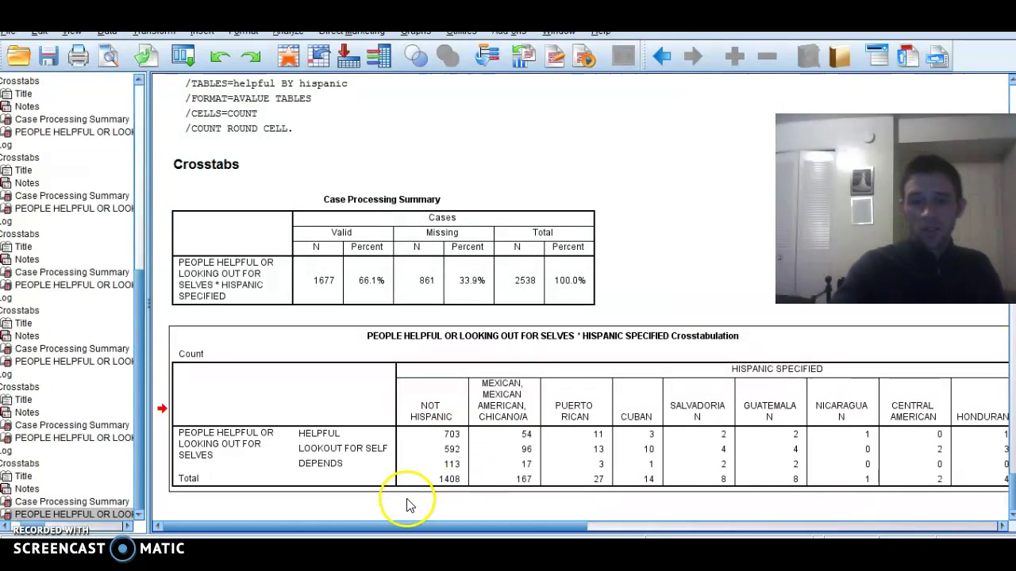
{"action": "left_click", "coordinate": [391, 484]}
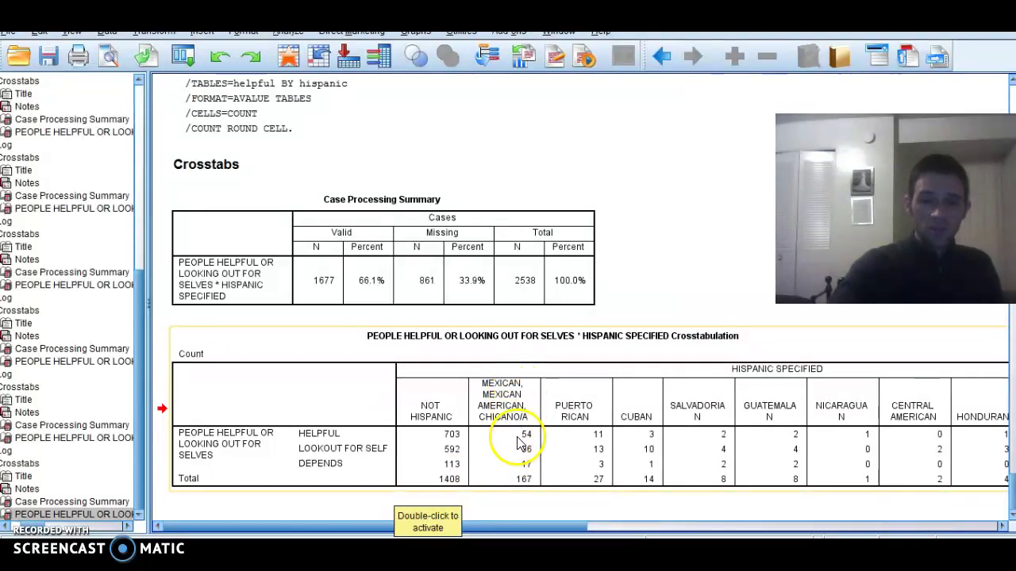
{"action": "left_click", "coordinate": [516, 479]}
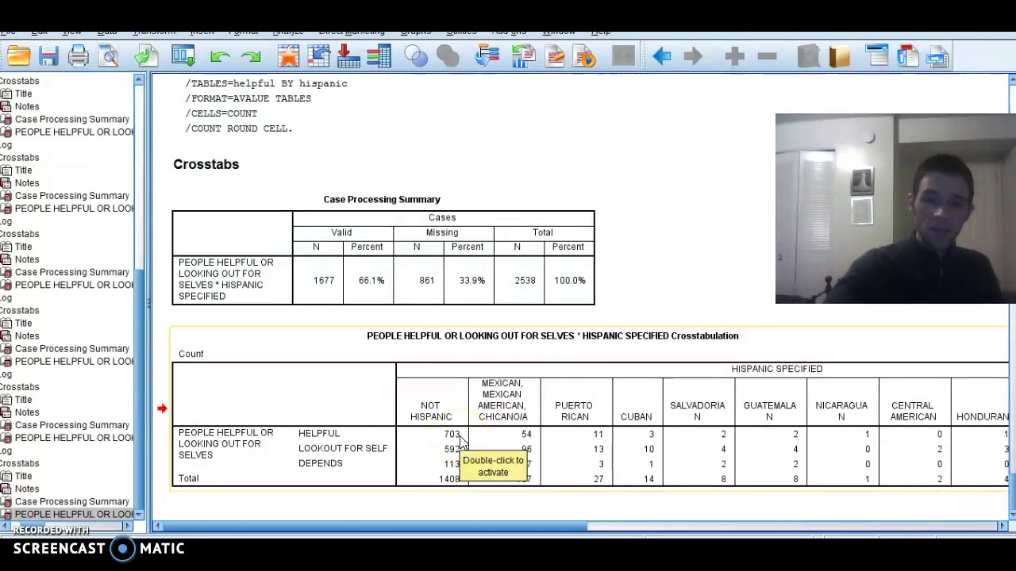
{"action": "left_click", "coordinate": [524, 445]}
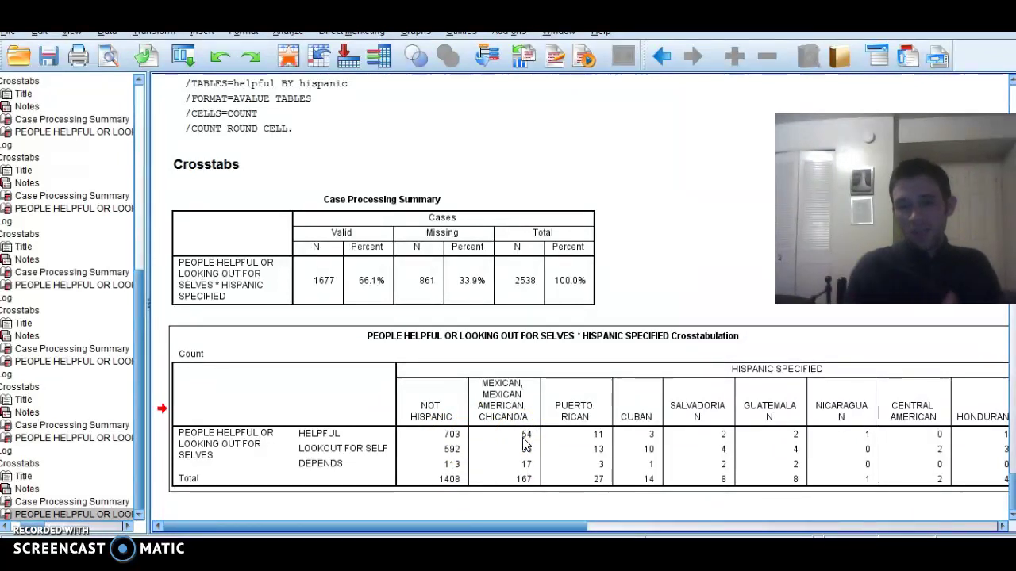
{"action": "left_click_drag", "start_coordinate": [415, 511], "coordinate": [451, 484]}
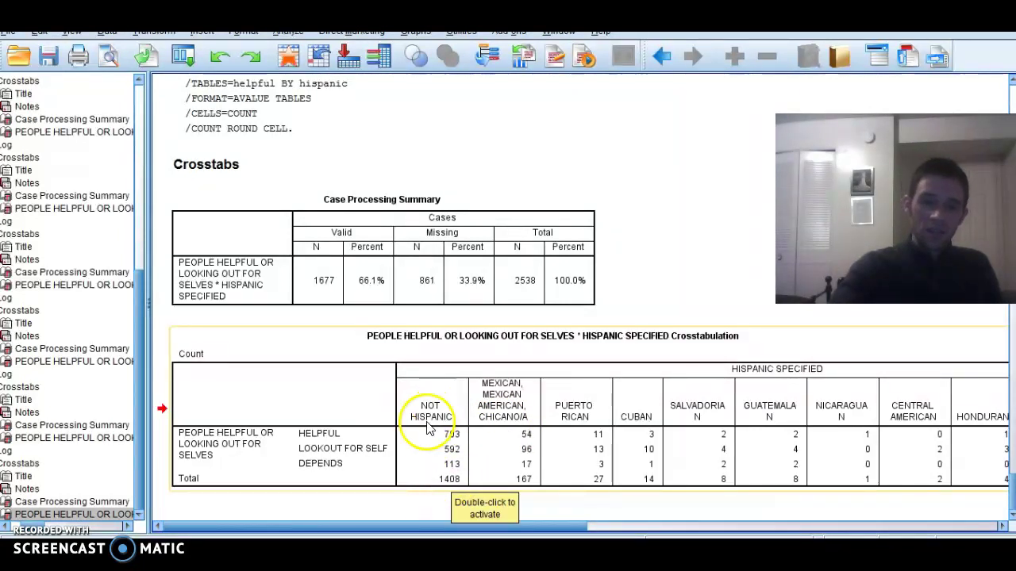
{"action": "left_click", "coordinate": [447, 459]}
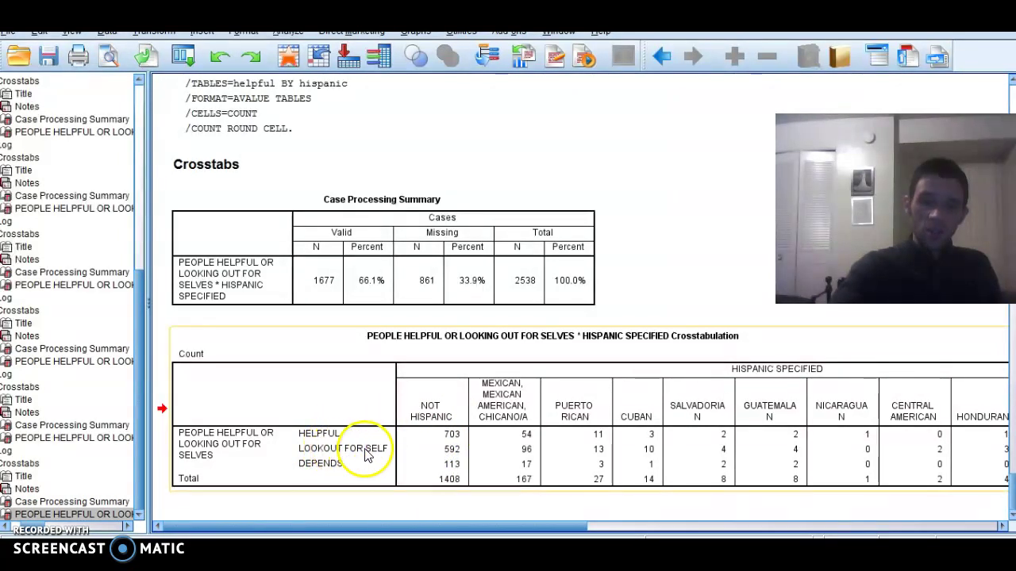
{"action": "left_click", "coordinate": [456, 457]}
{"action": "left_click", "coordinate": [514, 458]}
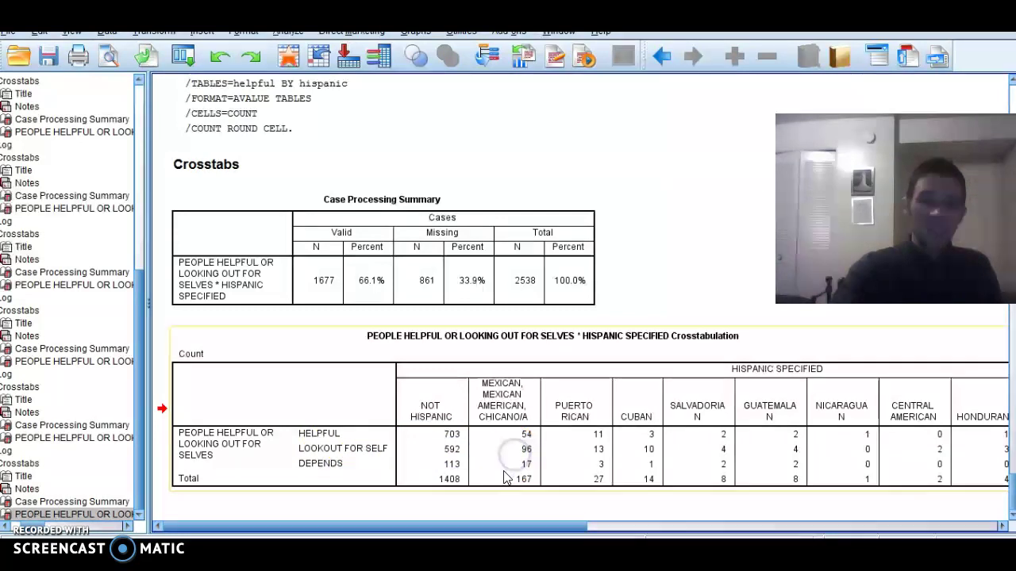
{"action": "left_click", "coordinate": [450, 442]}
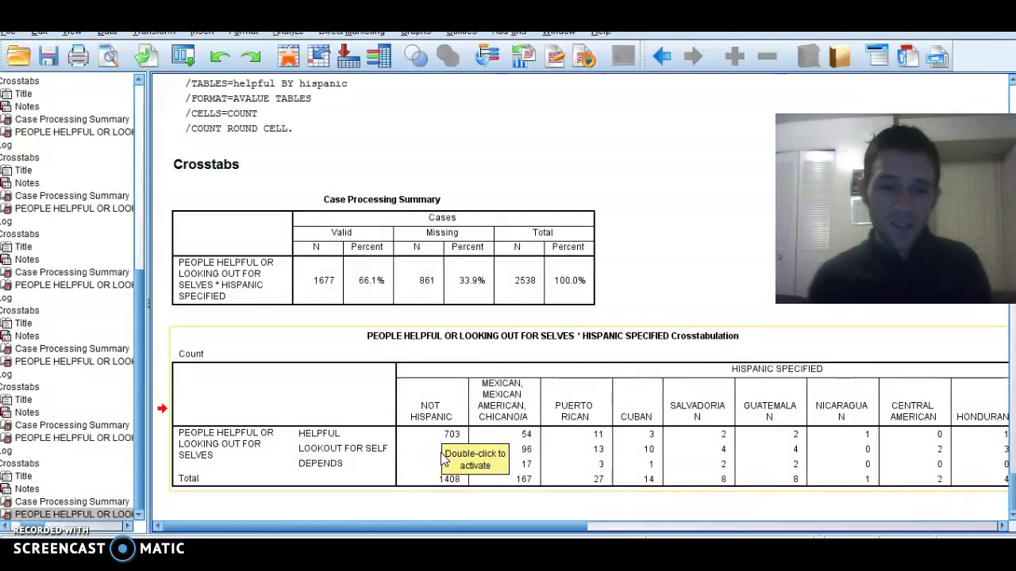
{"action": "left_click", "coordinate": [252, 87]}
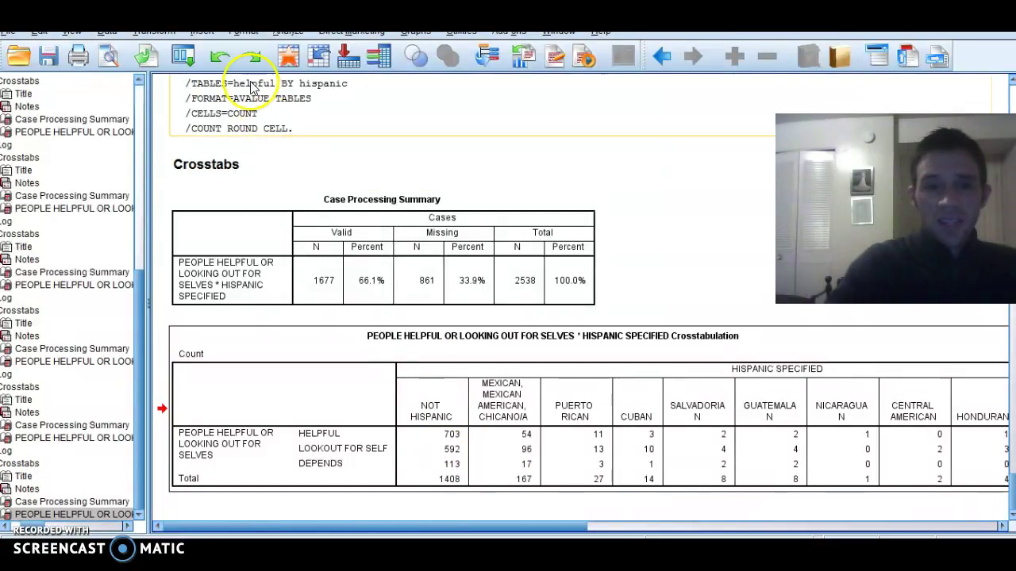
Reopen the Crosstabs dialog via Analyze > Descriptive Statistics > Crosstabs
{"action": "left_click", "coordinate": [287, 31]}
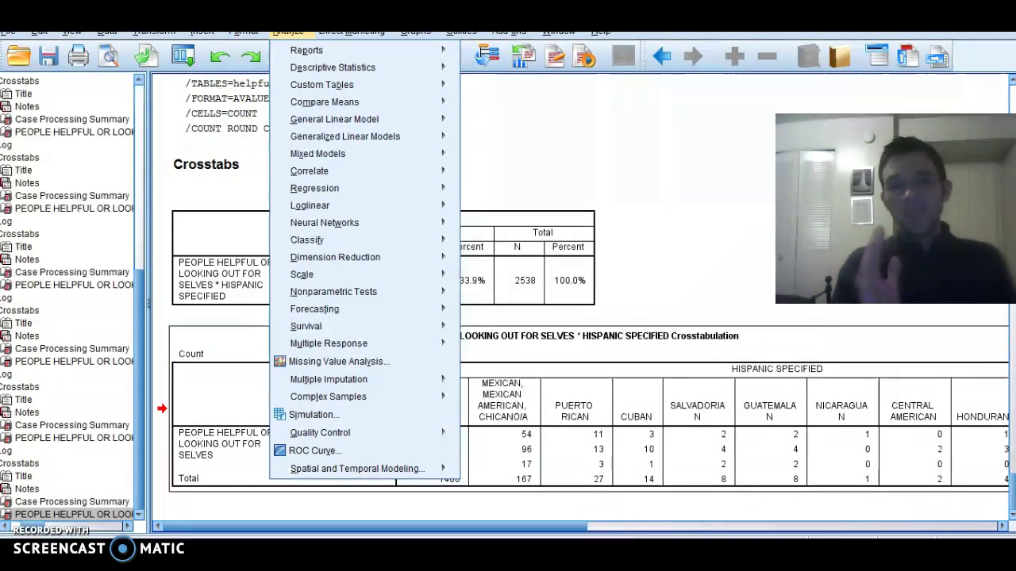
{"action": "left_click", "coordinate": [448, 67]}
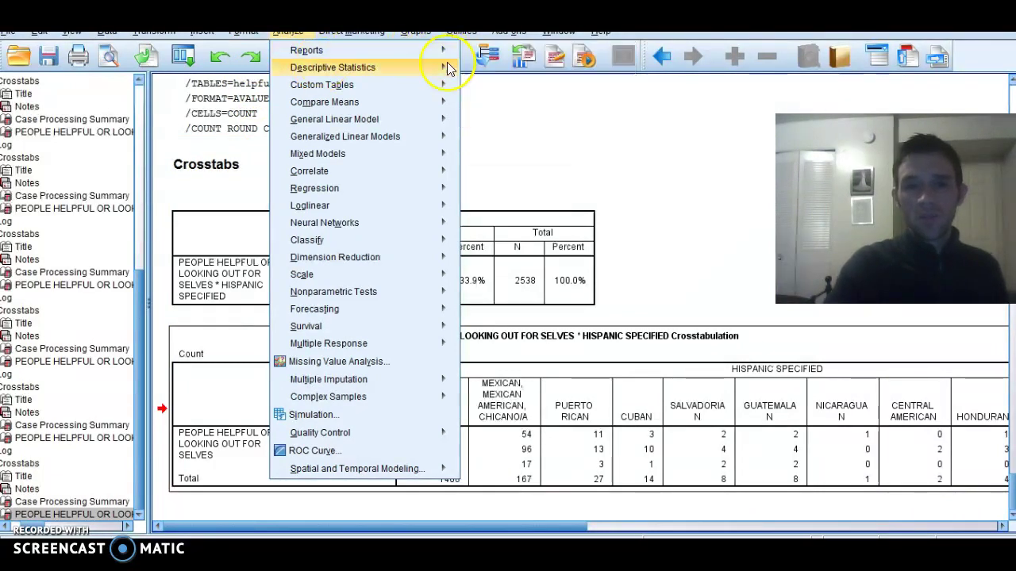
{"action": "mouse_move", "coordinate": [448, 68]}
{"action": "left_click", "coordinate": [497, 128]}
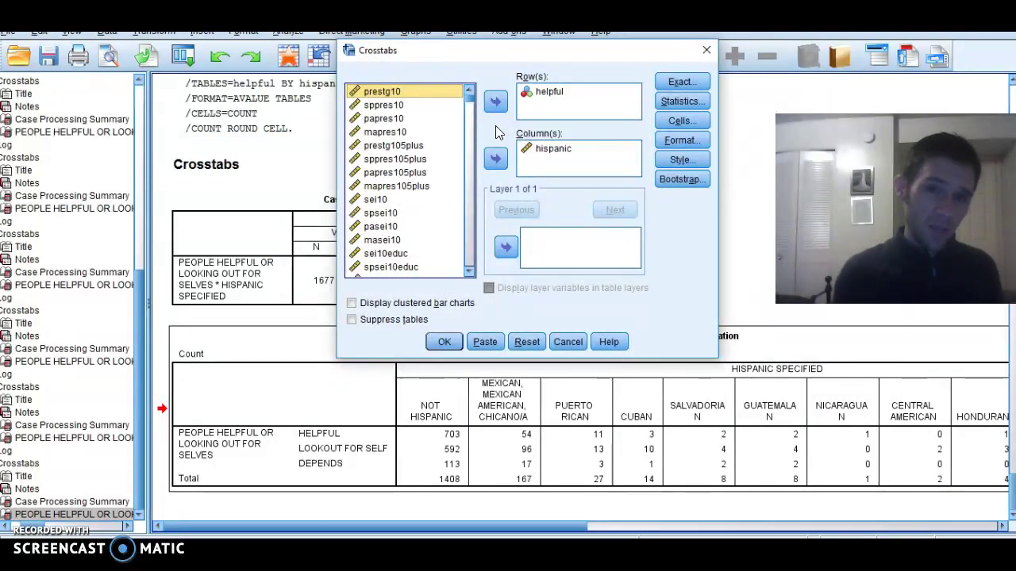
Turn on Column percentages in Cells and rerun the helpful by hispanic crosstab
{"action": "left_click", "coordinate": [679, 122]}
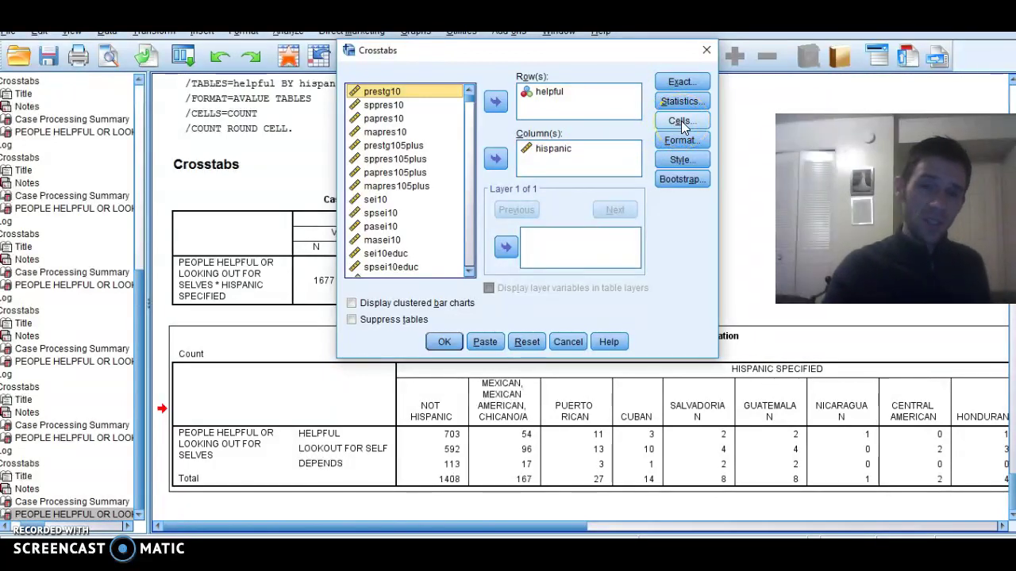
{"action": "left_click", "coordinate": [680, 122]}
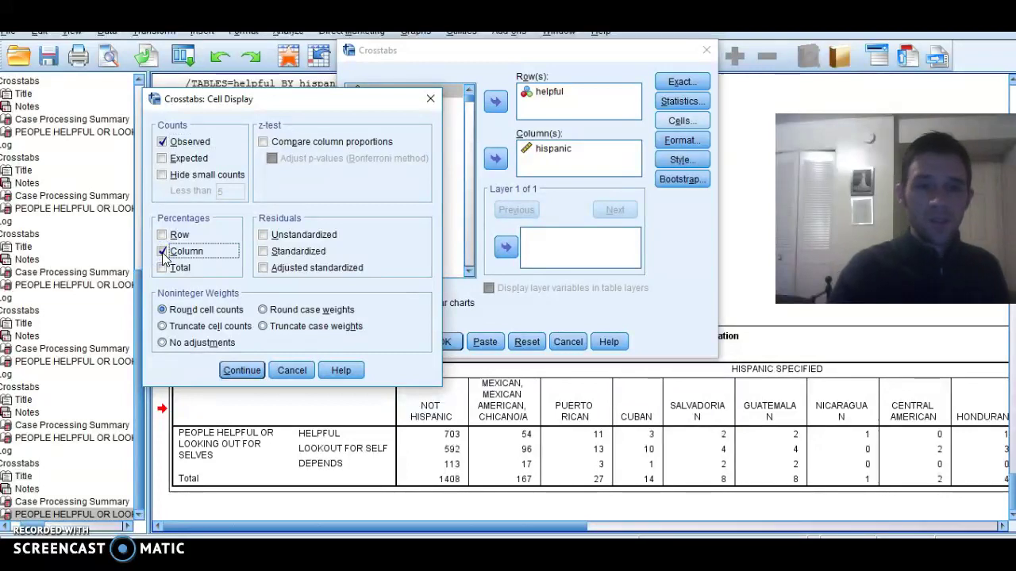
{"action": "left_click", "coordinate": [238, 371]}
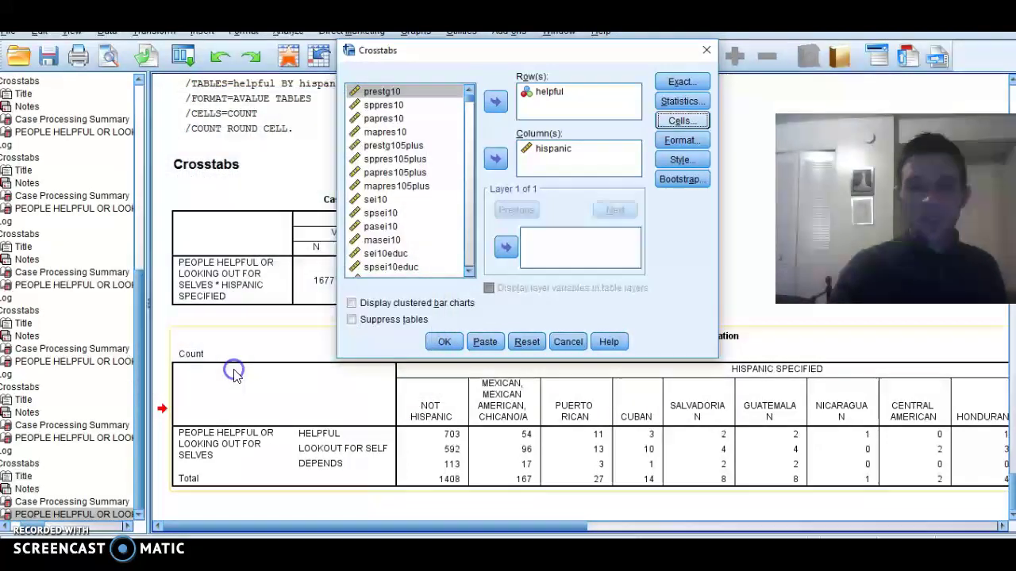
{"action": "left_click", "coordinate": [444, 343]}
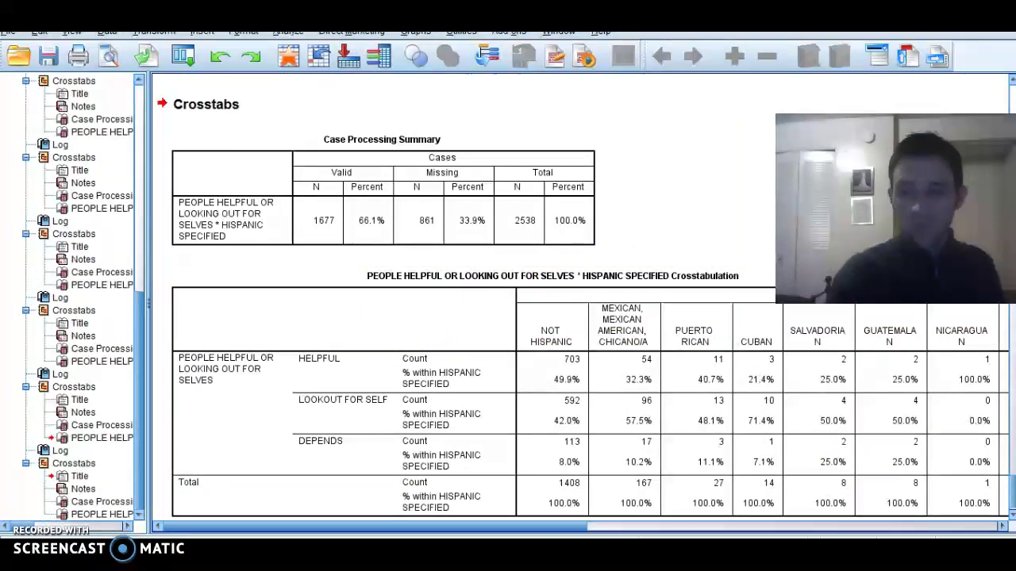
{"action": "left_click", "coordinate": [1010, 504]}
{"action": "left_click", "coordinate": [594, 465]}
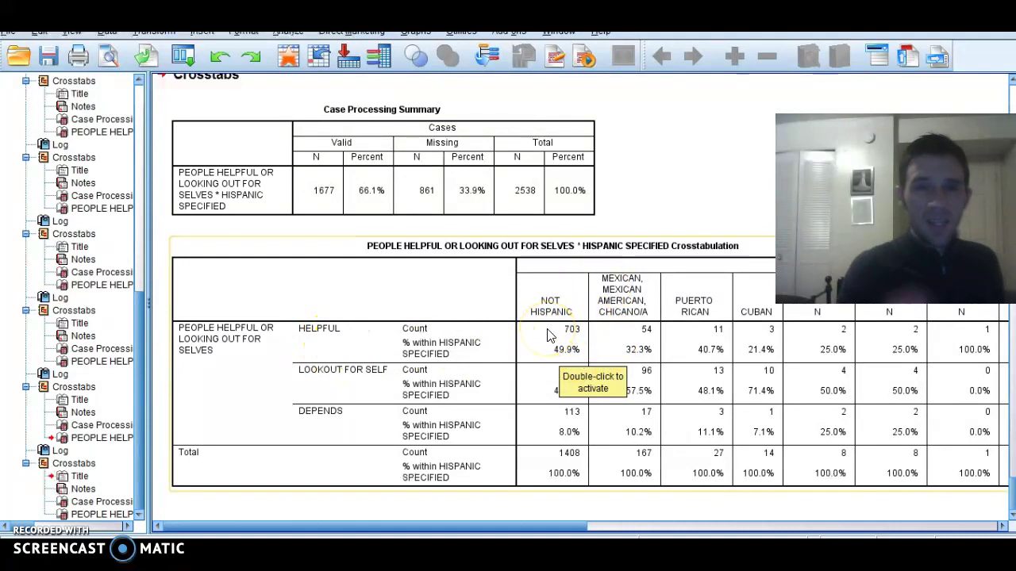
{"action": "left_click", "coordinate": [520, 422]}
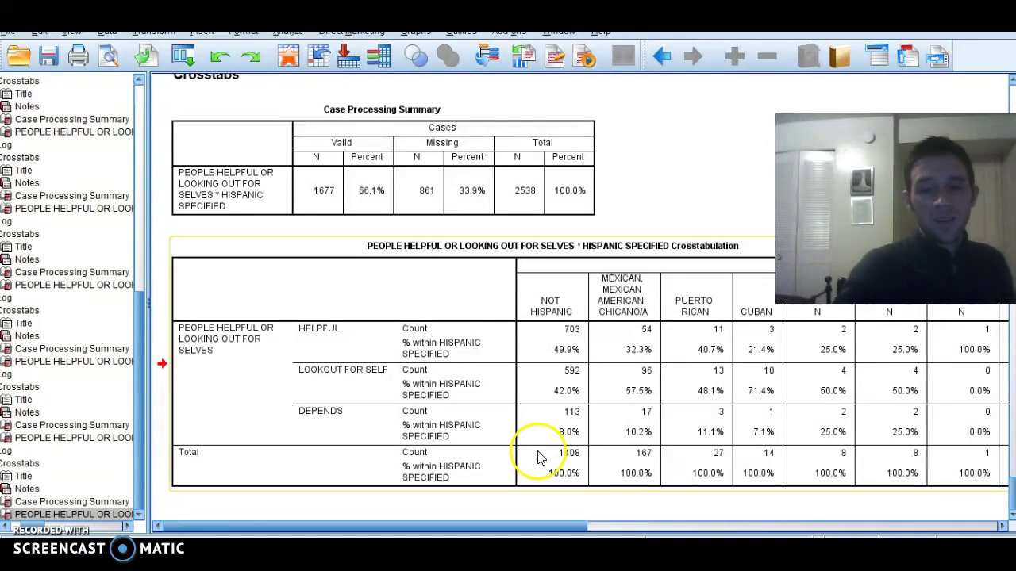
{"action": "left_click", "coordinate": [539, 454]}
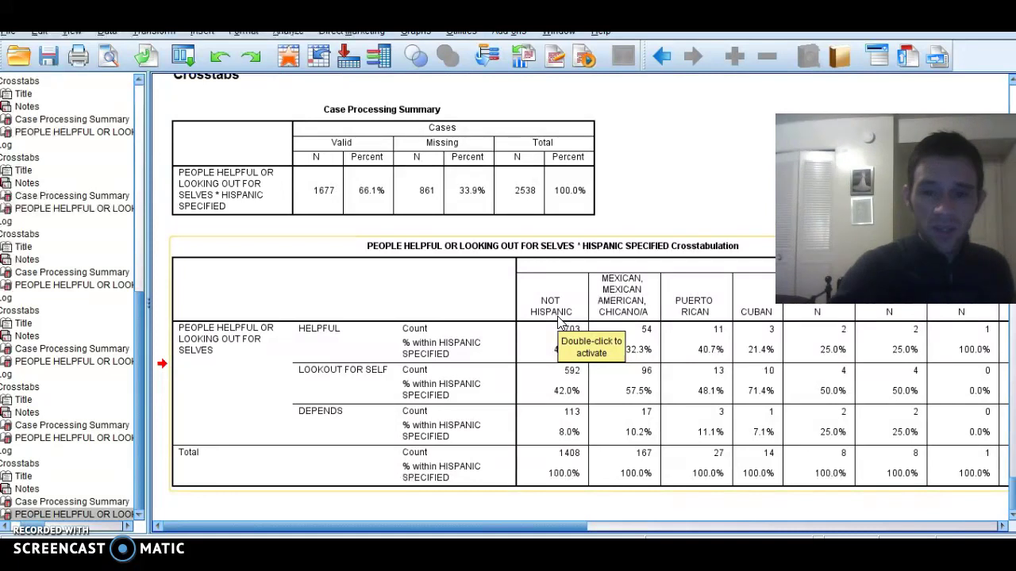
{"action": "left_click", "coordinate": [530, 342]}
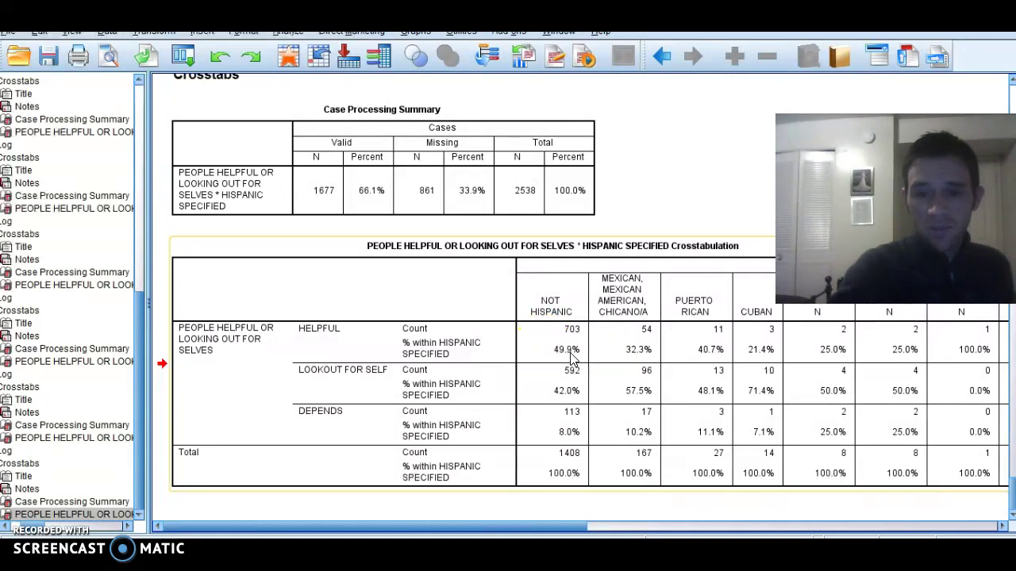
{"action": "left_click", "coordinate": [567, 440]}
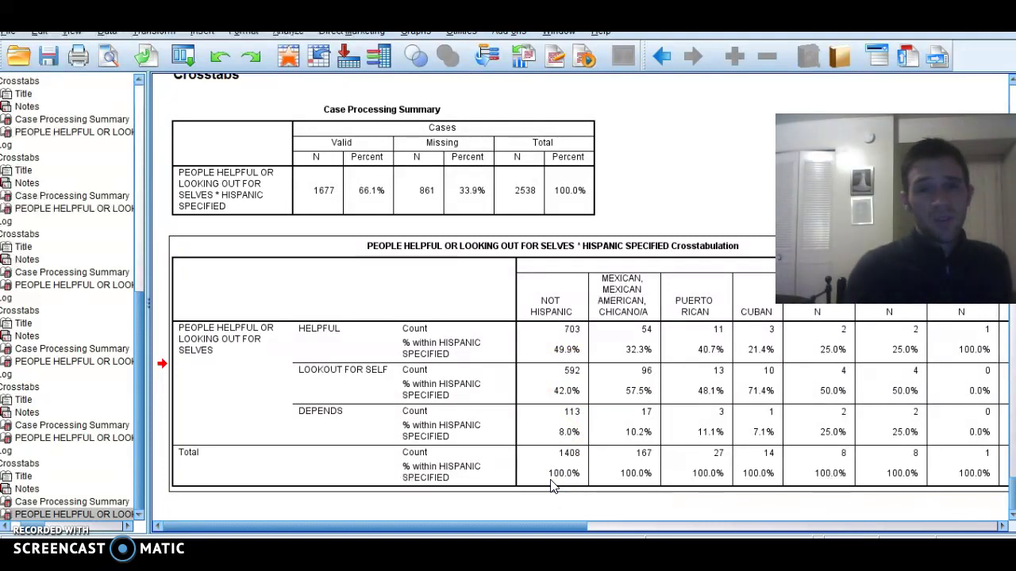
{"action": "left_click", "coordinate": [607, 429]}
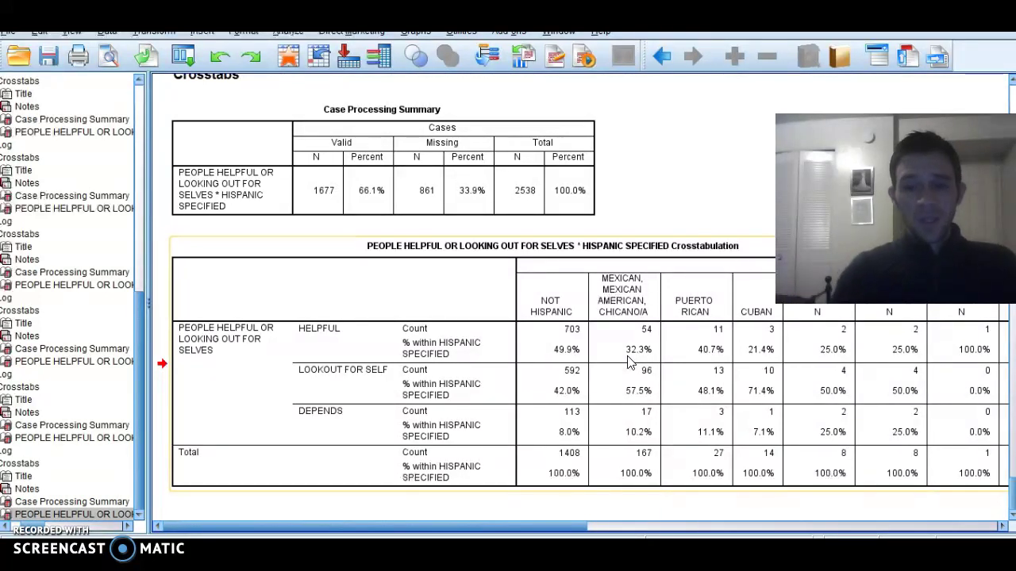
{"action": "left_click", "coordinate": [616, 396]}
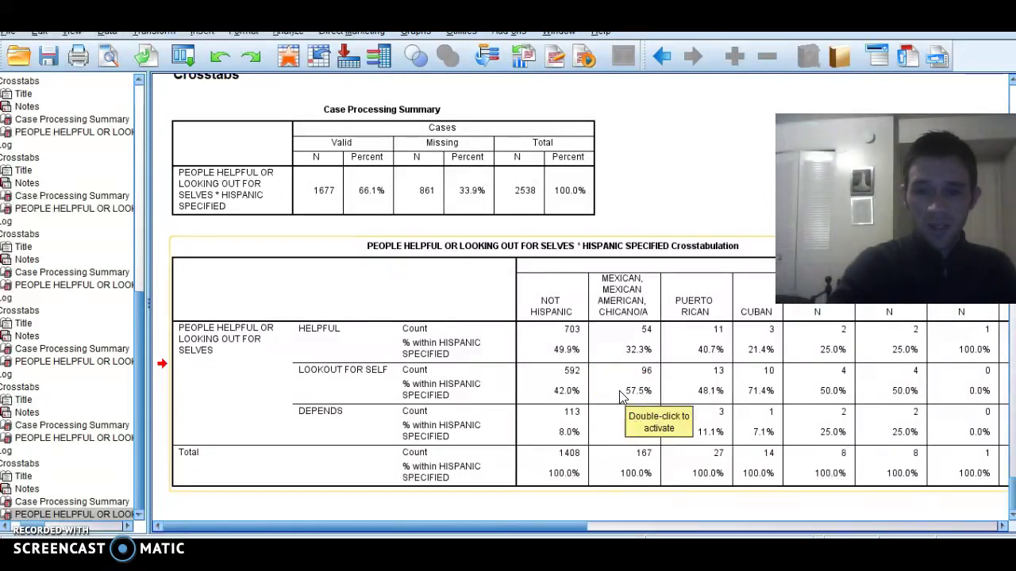
{"action": "left_click", "coordinate": [624, 390]}
{"action": "left_click", "coordinate": [627, 399]}
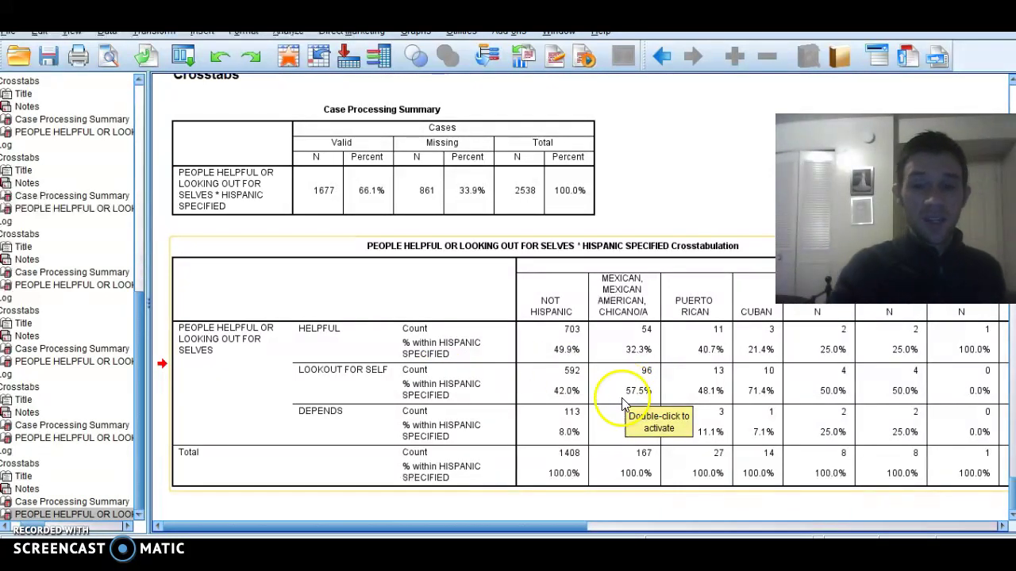
{"action": "left_click", "coordinate": [617, 429]}
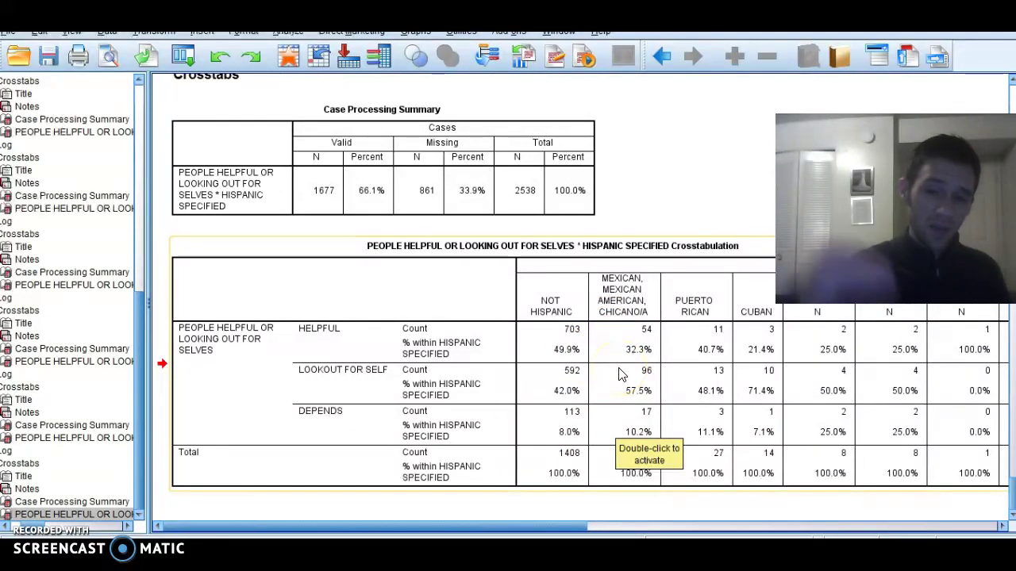
{"action": "left_click", "coordinate": [609, 434]}
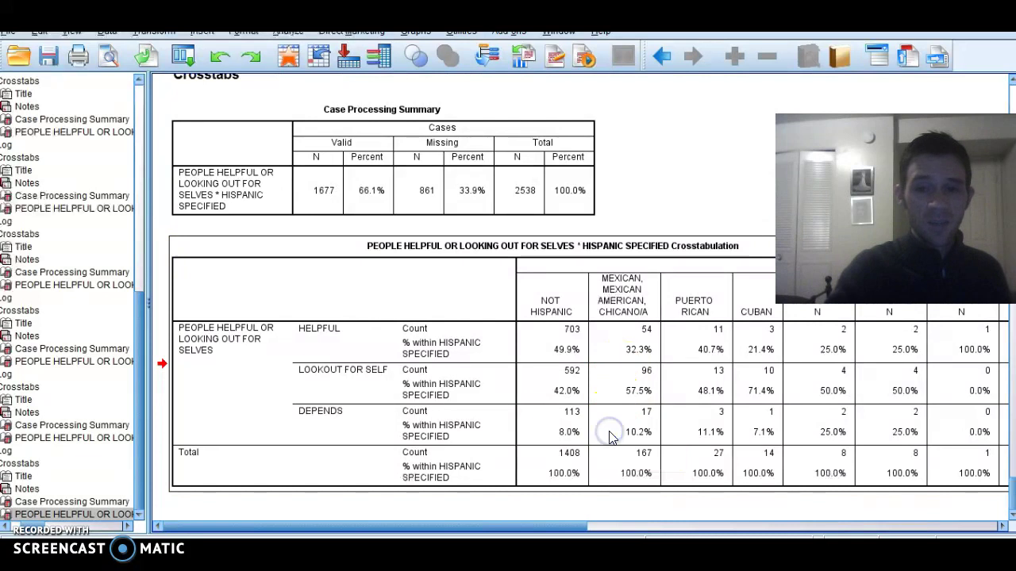